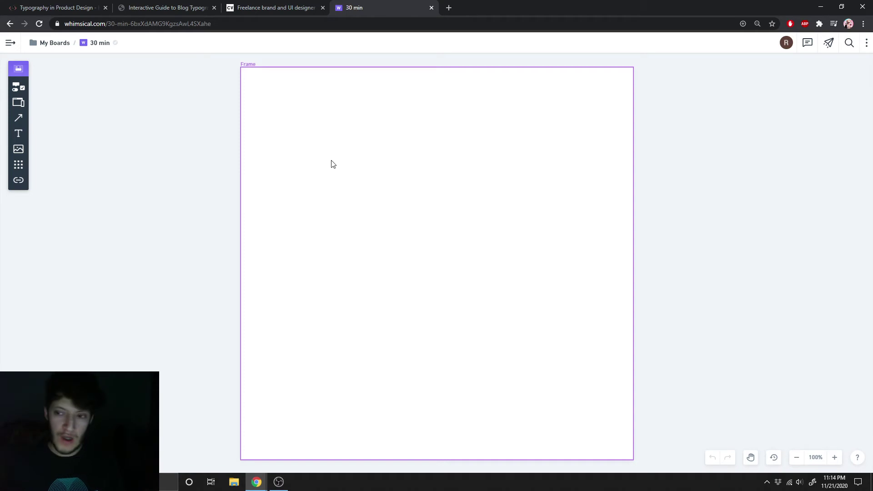
# Step: Open a new Chrome tab on Google's start page beside the Whimsical board
pyautogui.click(448, 8)
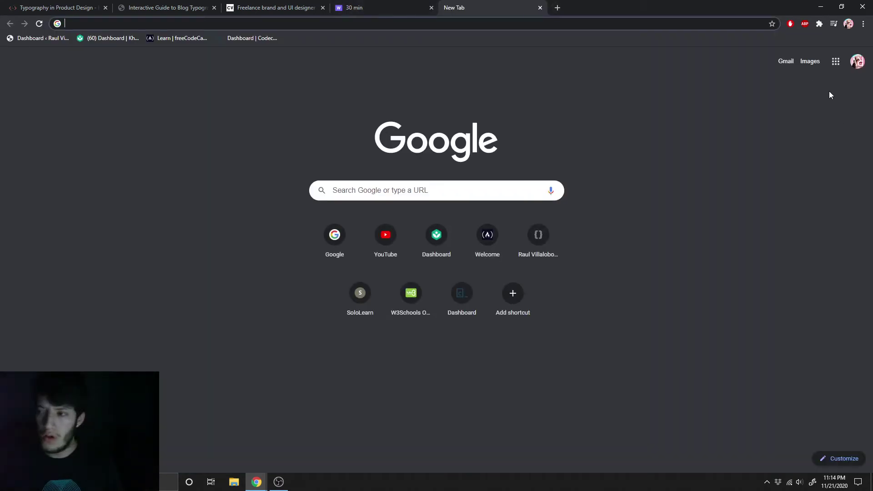
# Step: Search Google Images for 'watchos app icon' and preview the MacRumors Apple Watch app grid
pyautogui.click(809, 62)
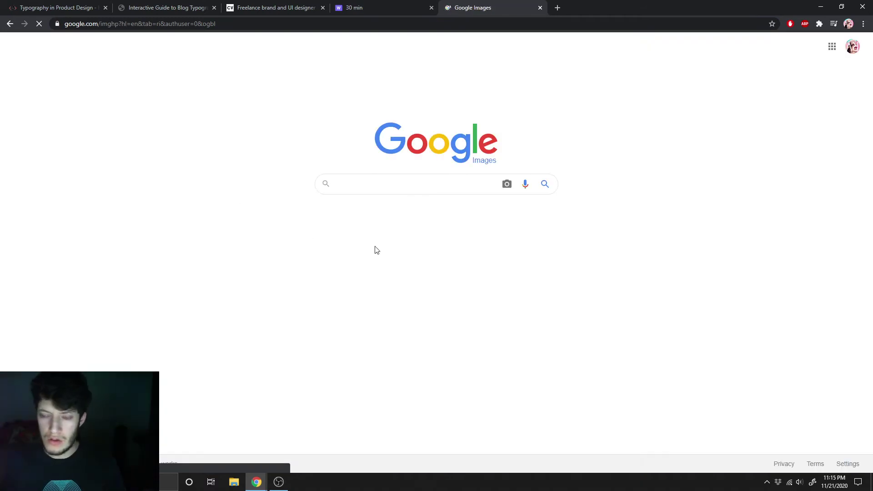
pyautogui.write('wh')
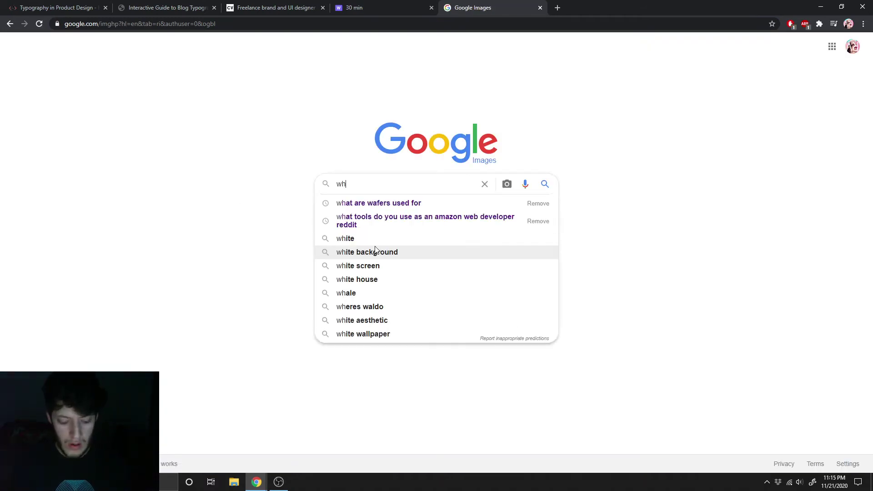
pyautogui.press('BackSpace')
pyautogui.write('athos ')
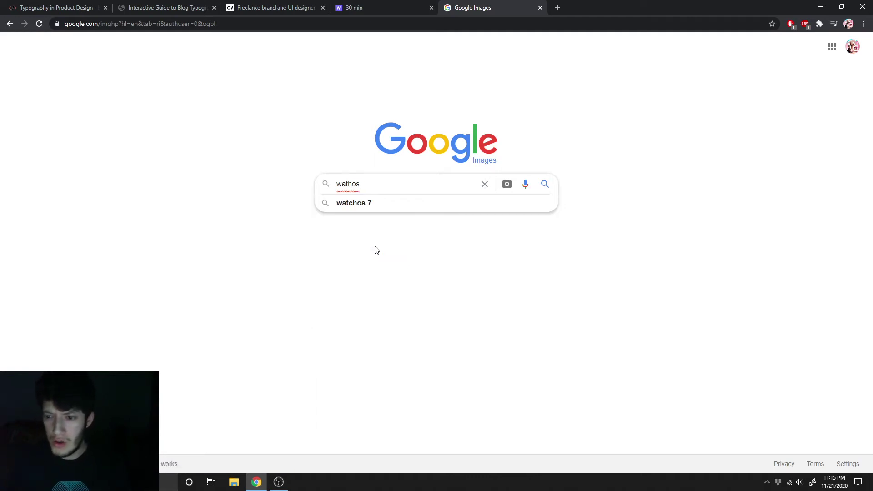
pyautogui.write('c')
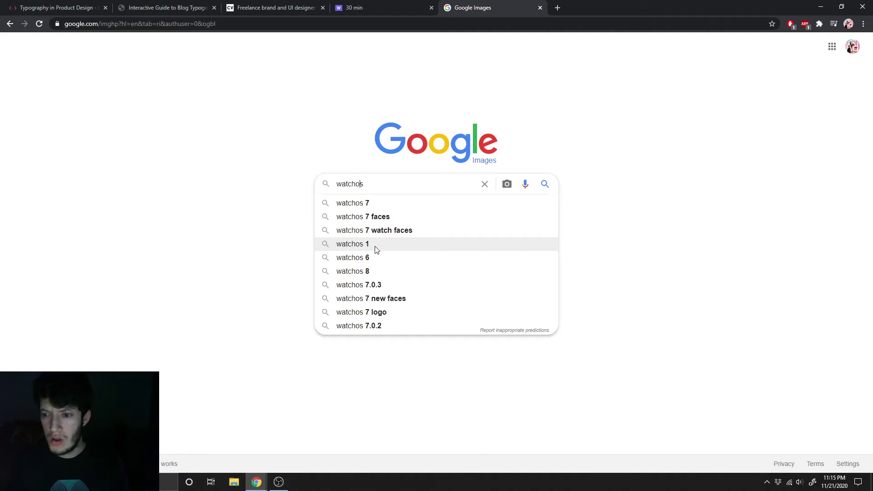
pyautogui.write('app')
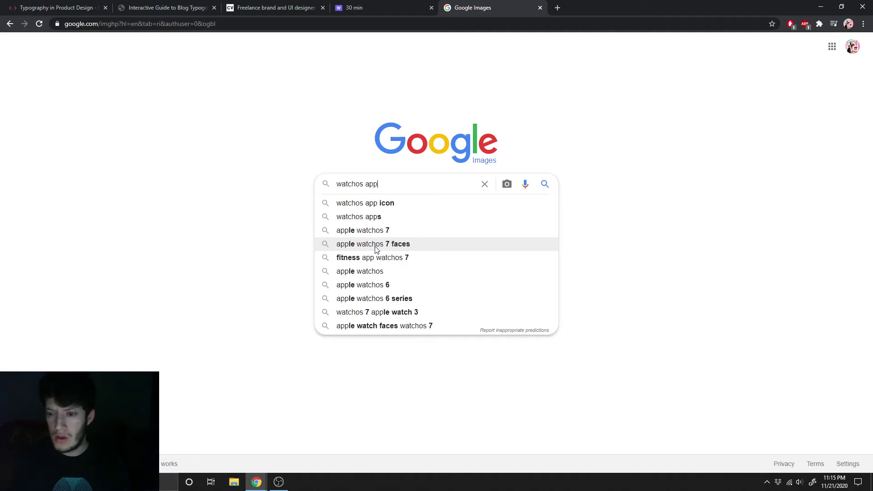
pyautogui.press('Up')
pyautogui.press('Up')
pyautogui.press('Up')
pyautogui.press('Return')
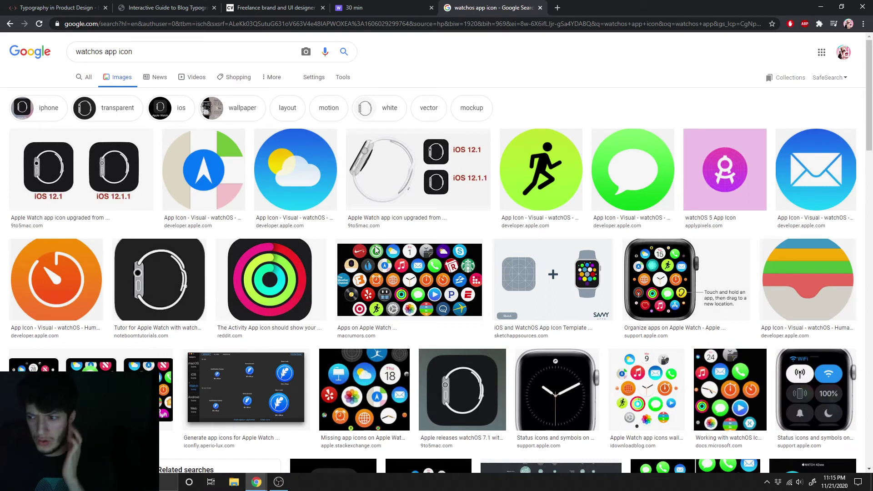
pyautogui.click(415, 291)
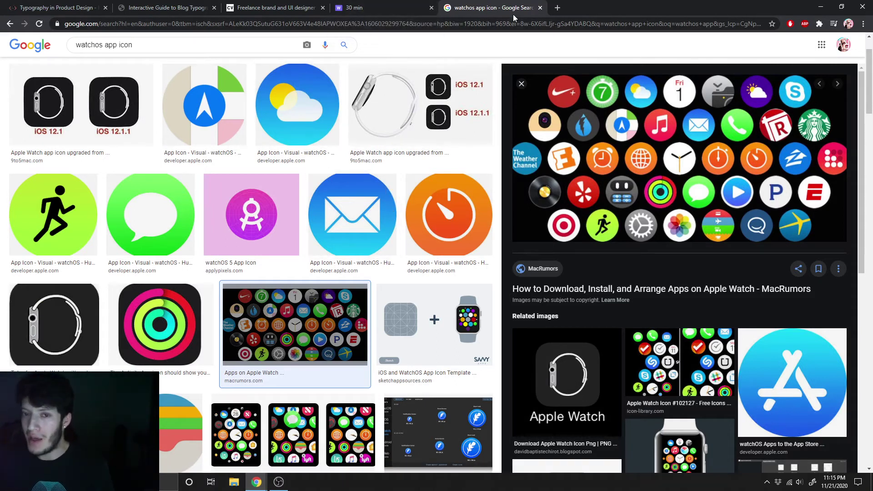
# Step: Load albertosmexicanfoodontario.com in a new tab, then return to the '30 min' board
pyautogui.click(557, 8)
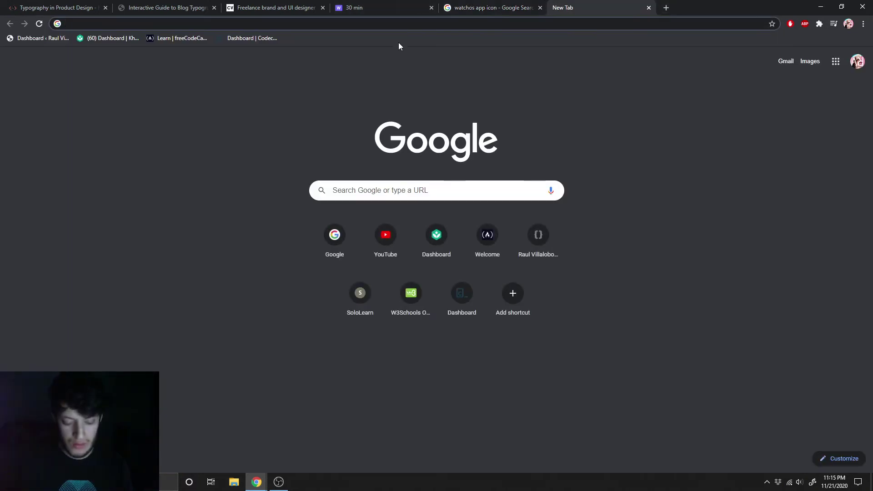
pyautogui.write('alb')
pyautogui.press('Return')
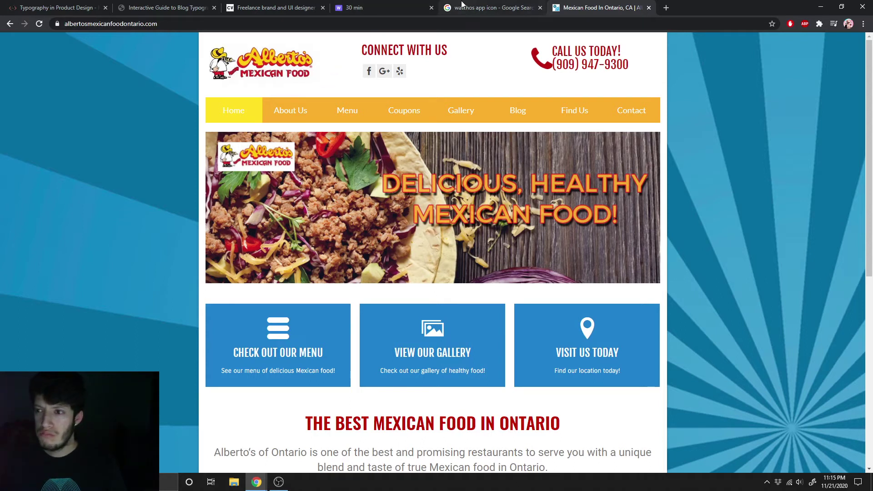
pyautogui.click(349, 6)
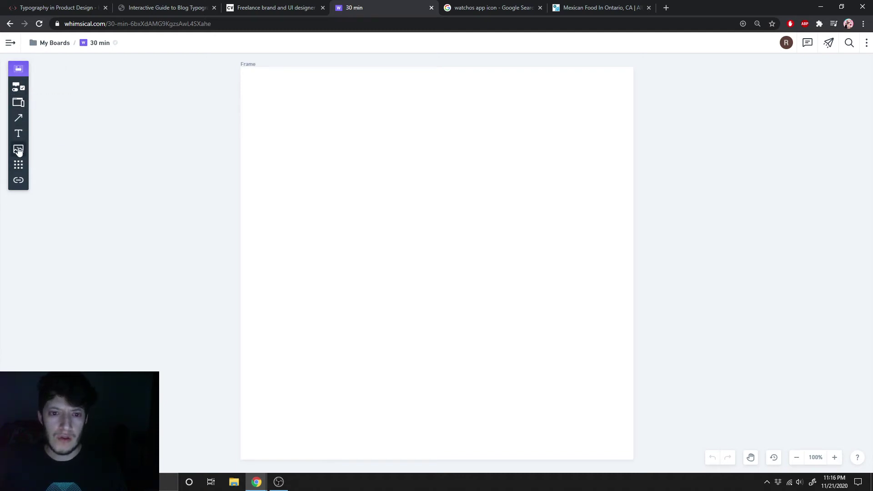
# Step: Place a circle on the frame, align it to the top-left corner and enlarge it
pyautogui.click(17, 91)
pyautogui.scroll(-4, 64, 223)
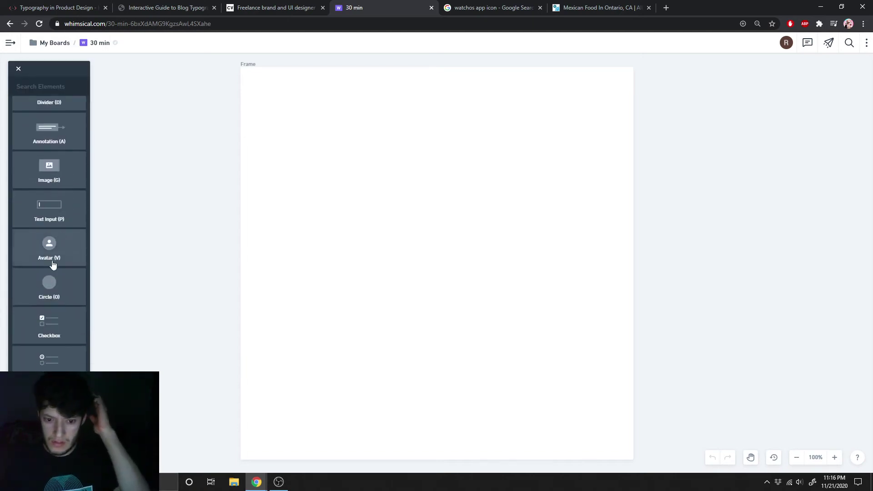
pyautogui.moveTo(49, 285); pyautogui.dragTo(242, 67)
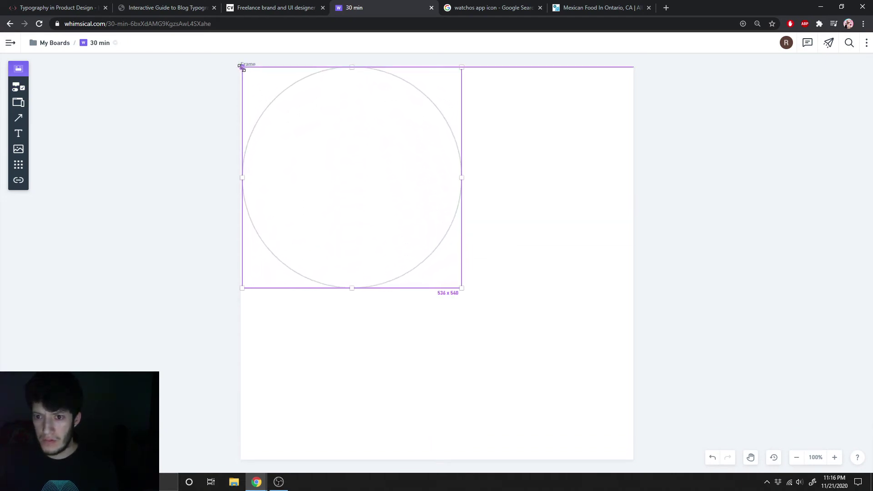
pyautogui.moveTo(242, 67); pyautogui.dragTo(241, 66)
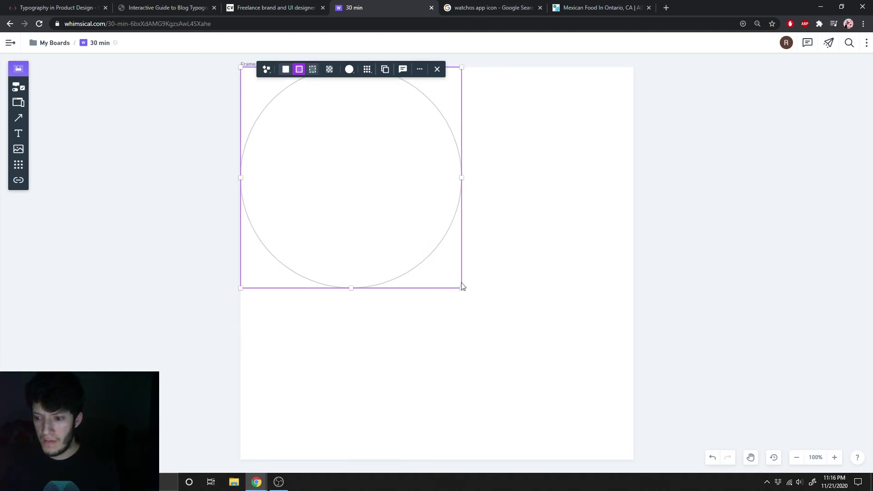
pyautogui.moveTo(461, 286); pyautogui.dragTo(631, 460)
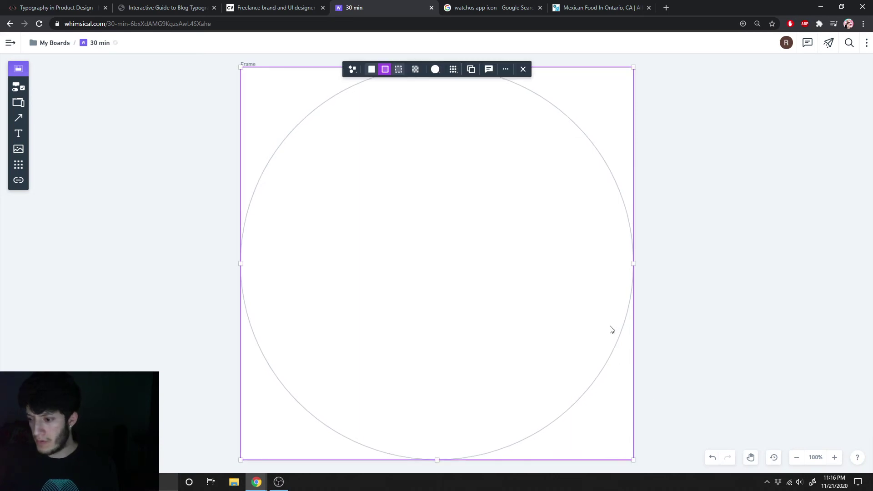
# Step: Fine-tune the circle to 960 x 960 so it meets every frame edge
pyautogui.moveTo(633, 264); pyautogui.dragTo(620, 264)
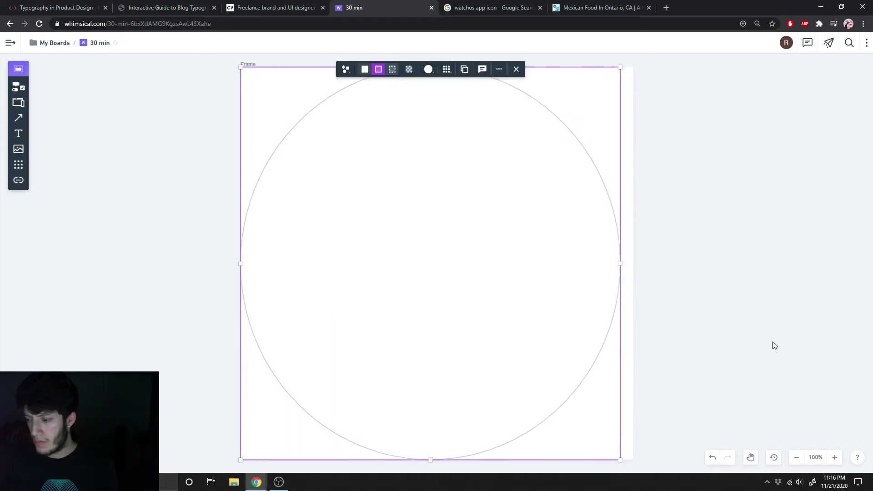
pyautogui.click(834, 457)
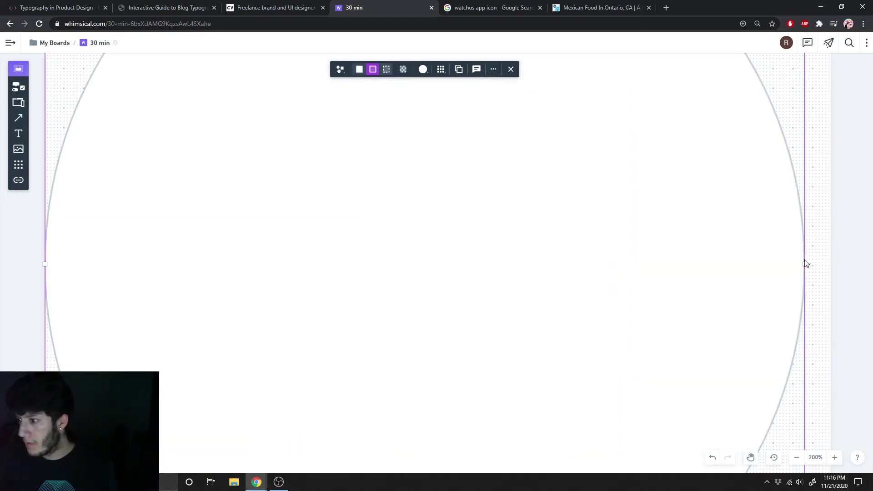
pyautogui.moveTo(804, 263); pyautogui.dragTo(829, 265)
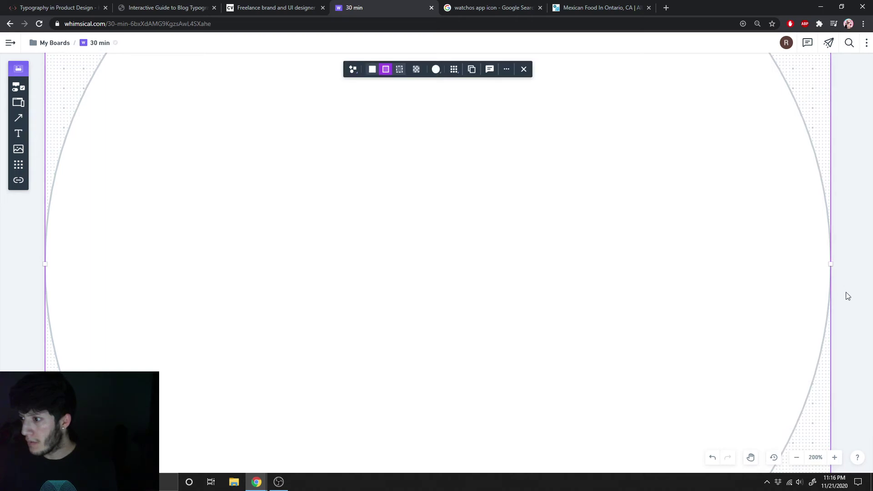
pyautogui.scroll(-5, 776, 337)
pyautogui.scroll(-1, 476, 377)
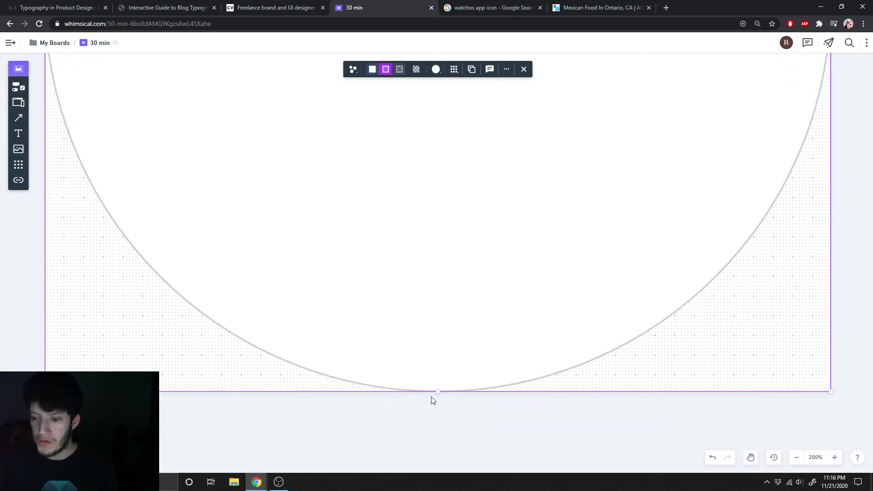
pyautogui.moveTo(438, 390); pyautogui.dragTo(442, 391)
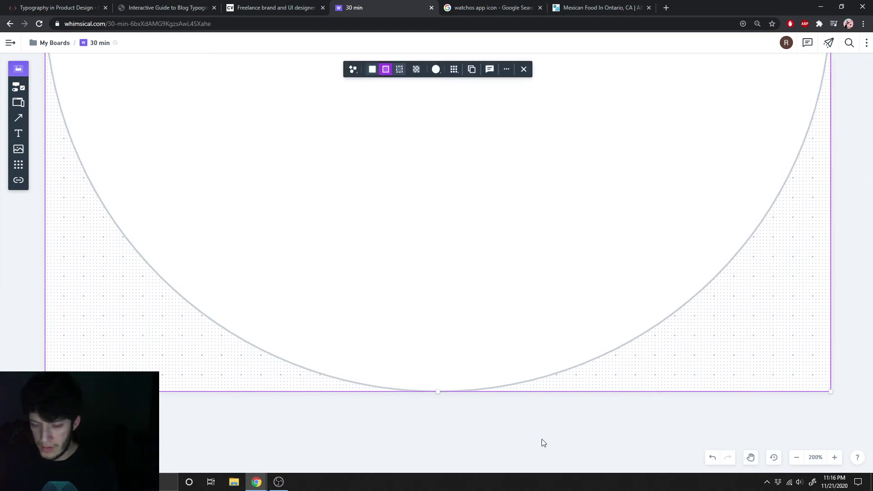
pyautogui.scroll(-1, 541, 439)
pyautogui.scroll(3, 541, 439)
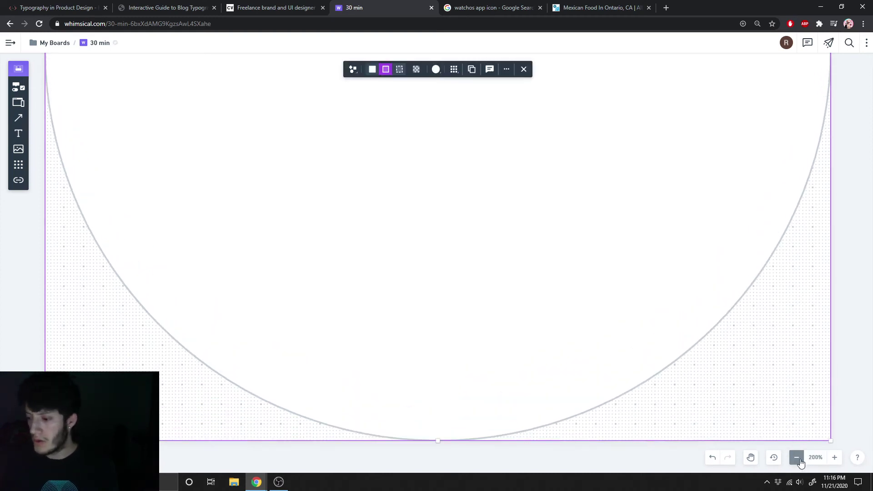
pyautogui.click(796, 457)
pyautogui.scroll(2, 582, 354)
pyautogui.scroll(2, 563, 319)
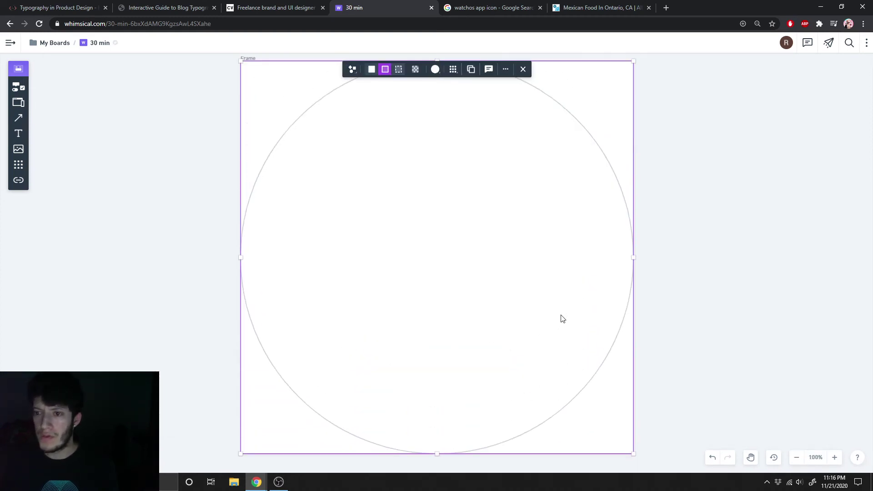
pyautogui.click(740, 299)
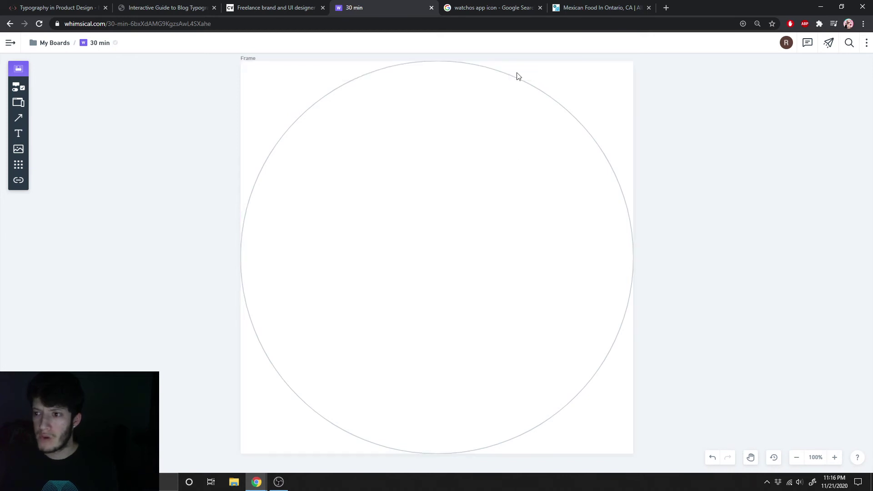
# Step: Compare the watchOS icon examples with Alberto's website, ending back on the circle board
pyautogui.click(473, 10)
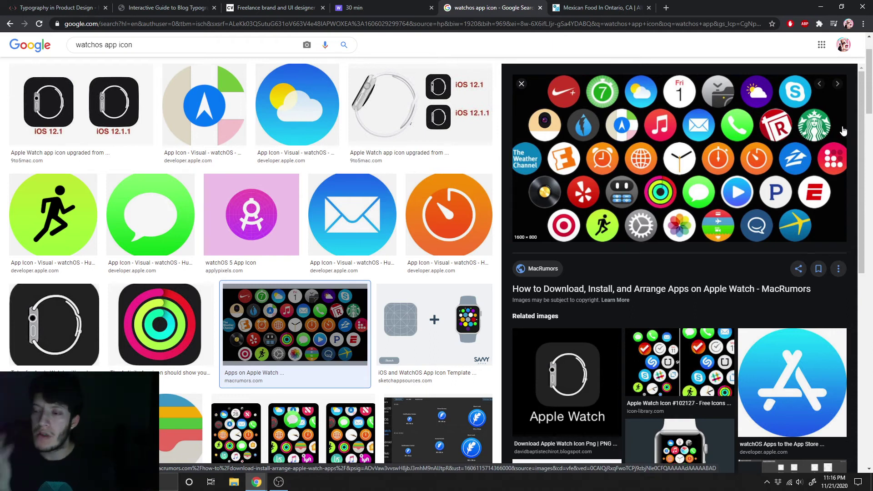
pyautogui.click(599, 8)
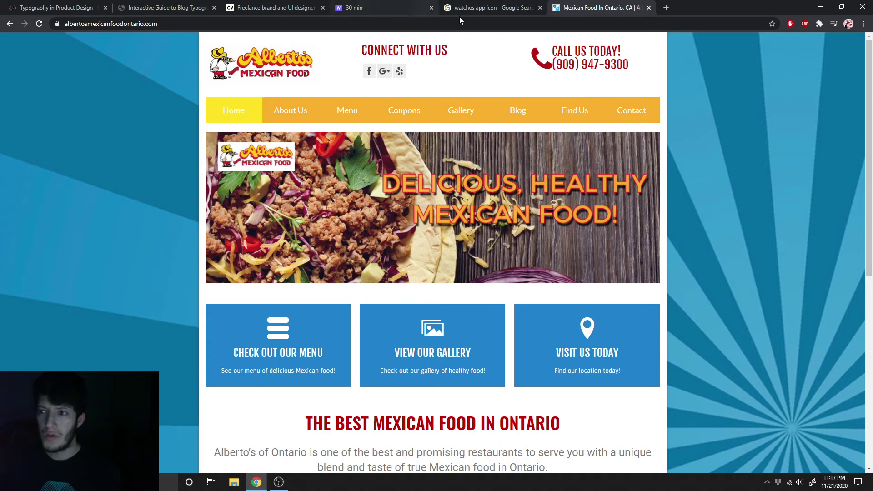
pyautogui.click(493, 8)
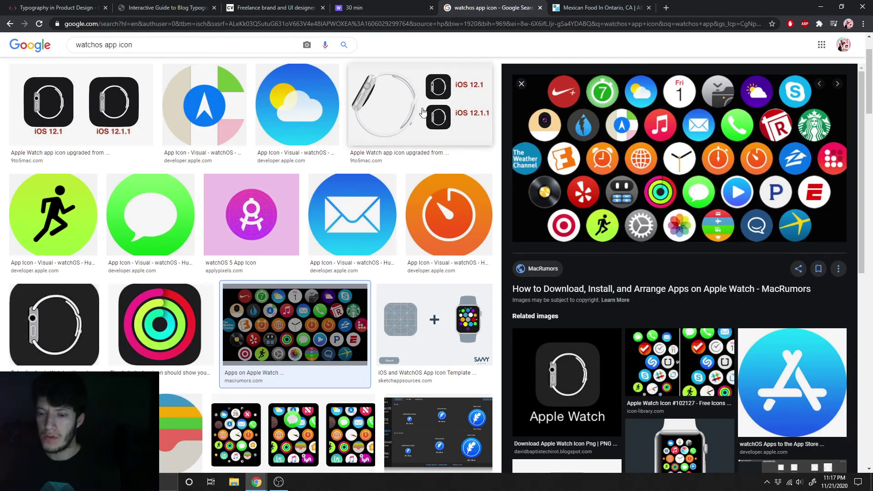
pyautogui.click(351, 8)
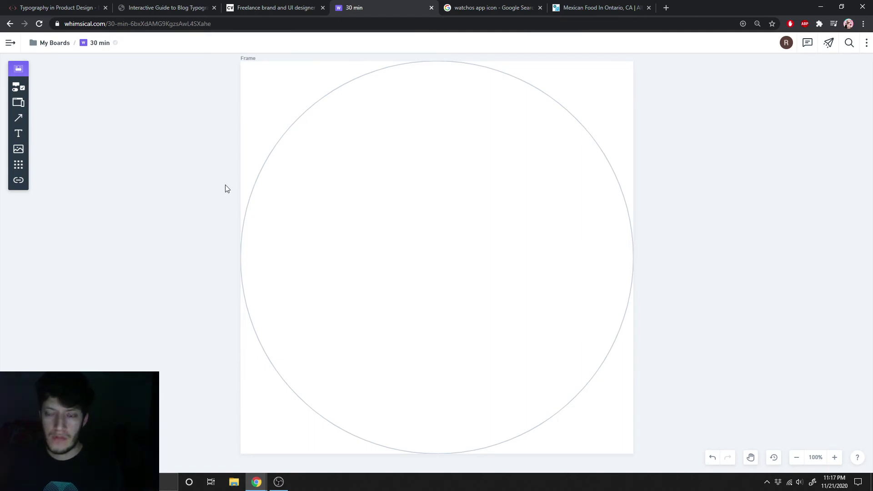
pyautogui.click(605, 6)
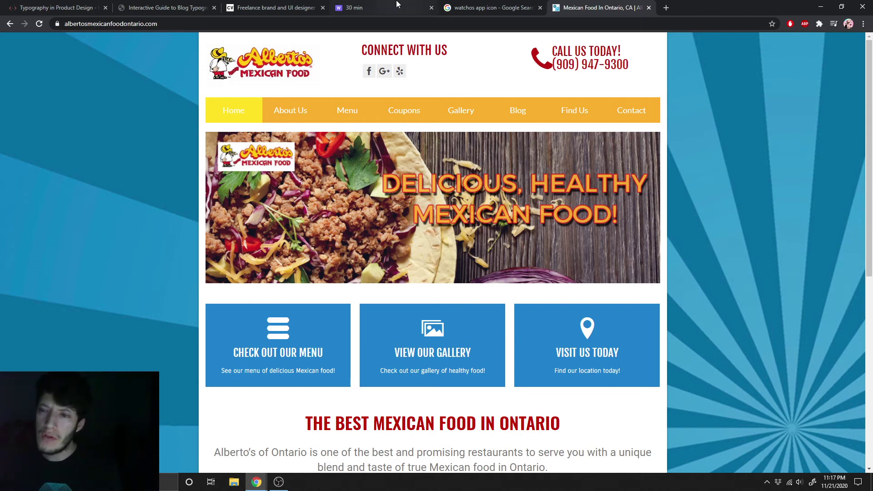
pyautogui.click(482, 8)
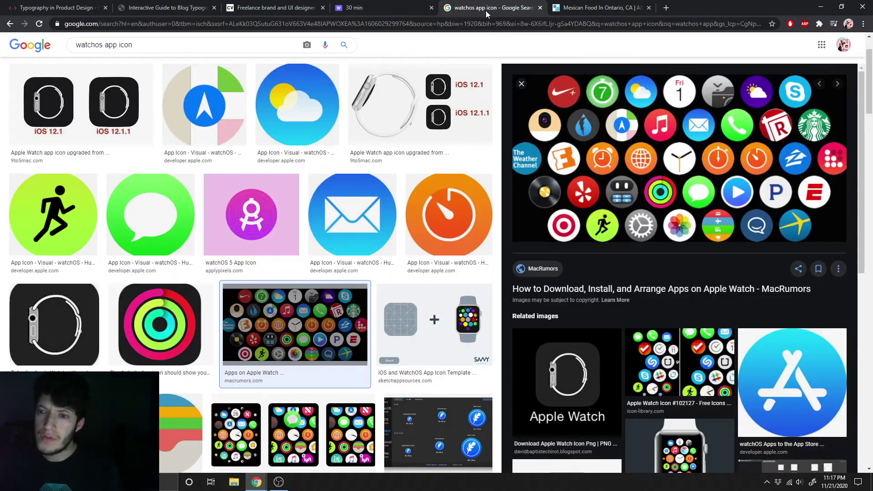
pyautogui.click(413, 8)
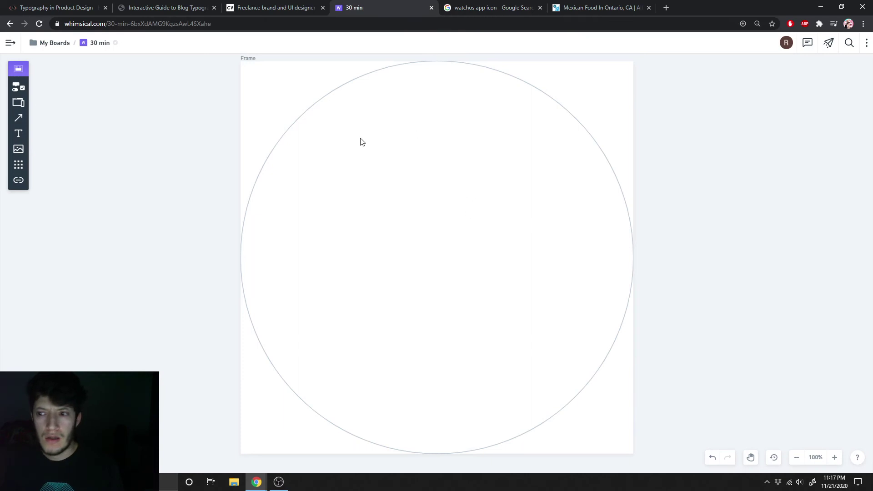
pyautogui.click(614, 7)
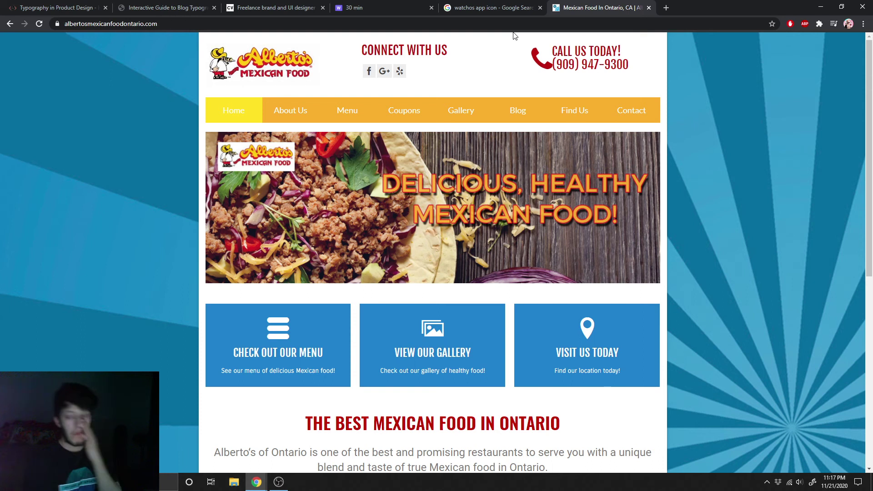
pyautogui.click(487, 5)
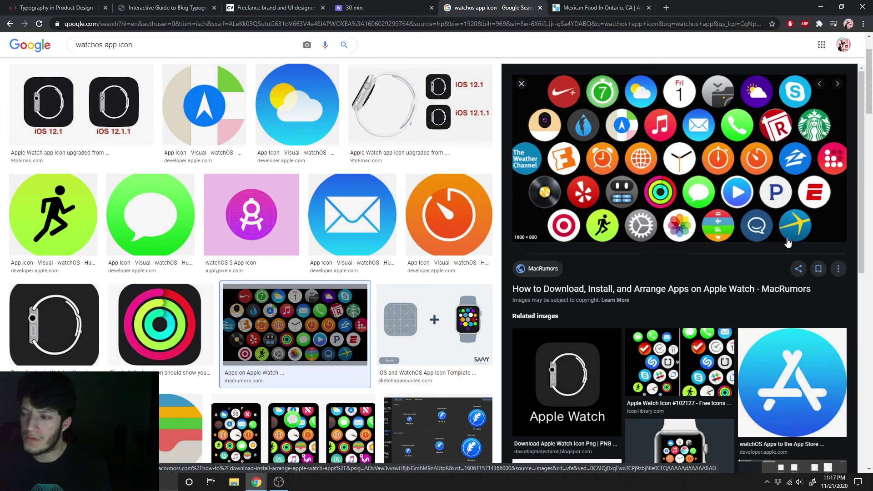
pyautogui.click(400, 4)
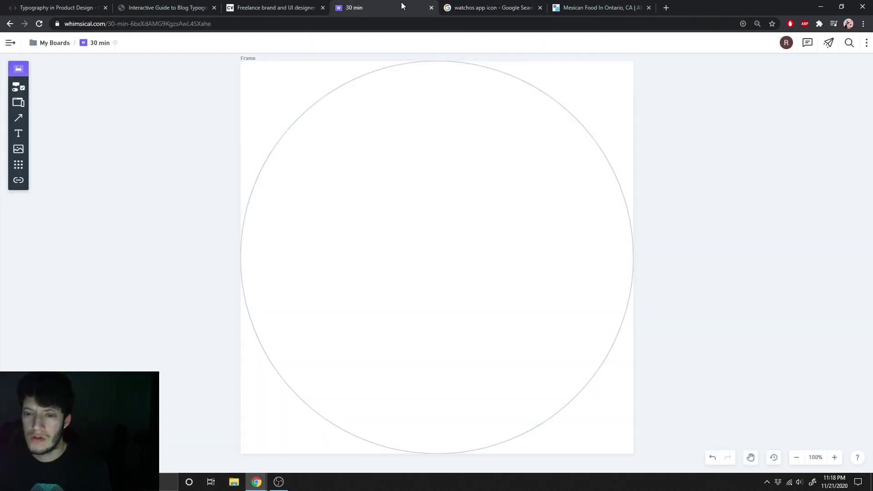
pyautogui.click(511, 11)
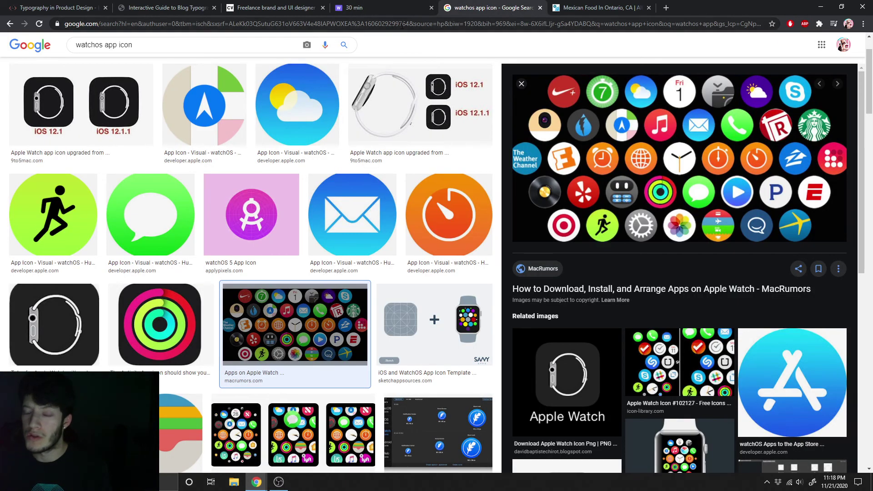
pyautogui.click(348, 5)
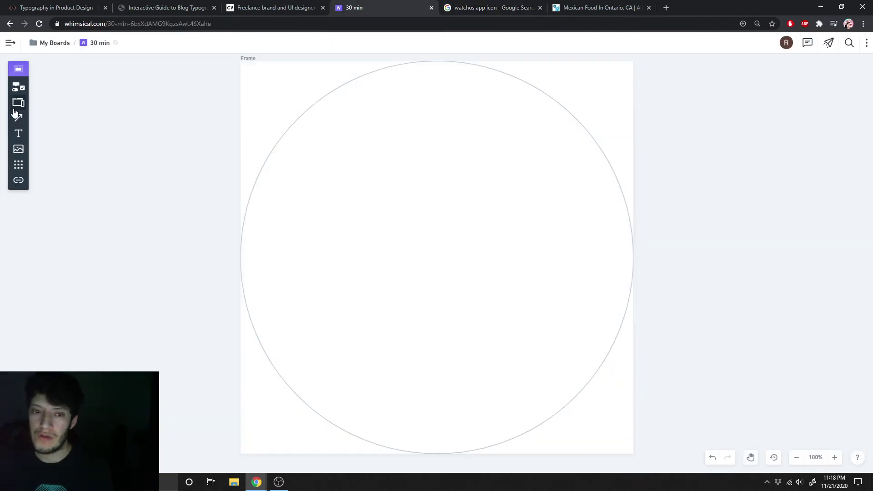
pyautogui.click(17, 136)
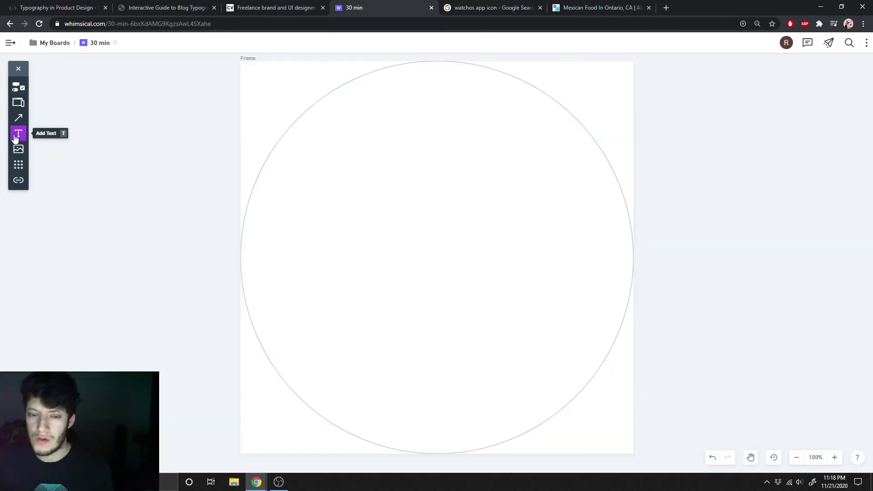
pyautogui.click(416, 247)
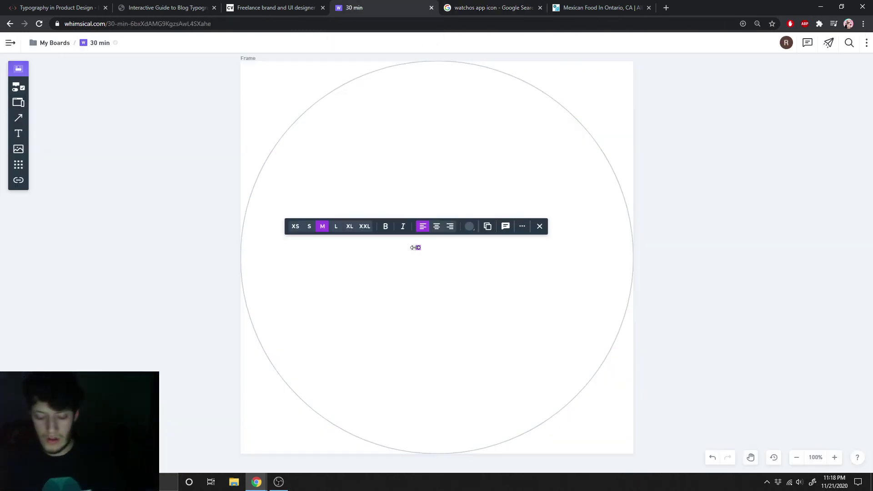
pyautogui.write('1')
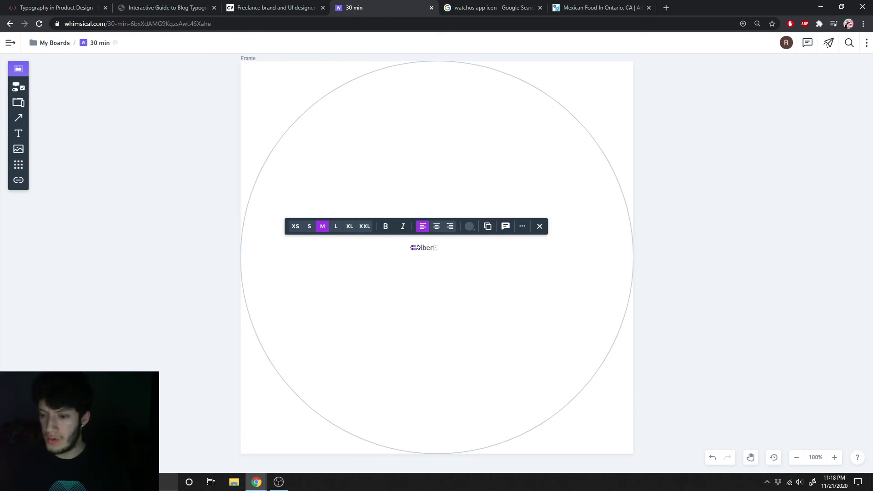
pyautogui.write("lberto's")
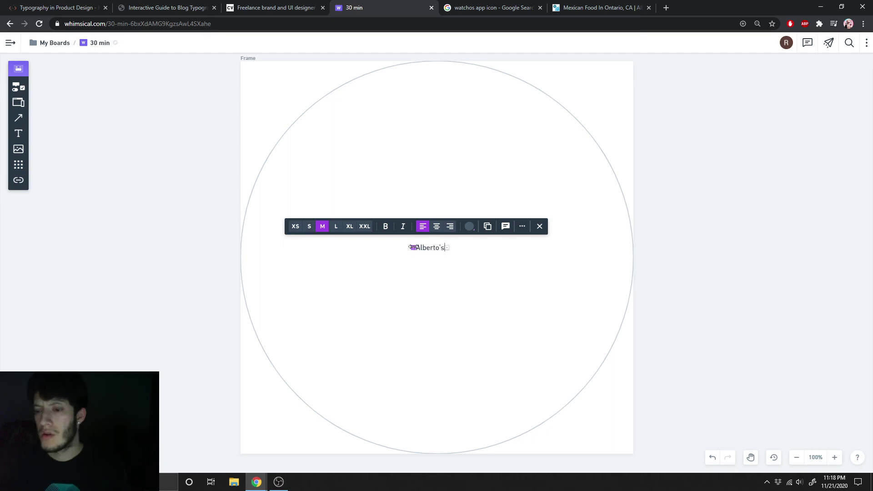
pyautogui.click(351, 227)
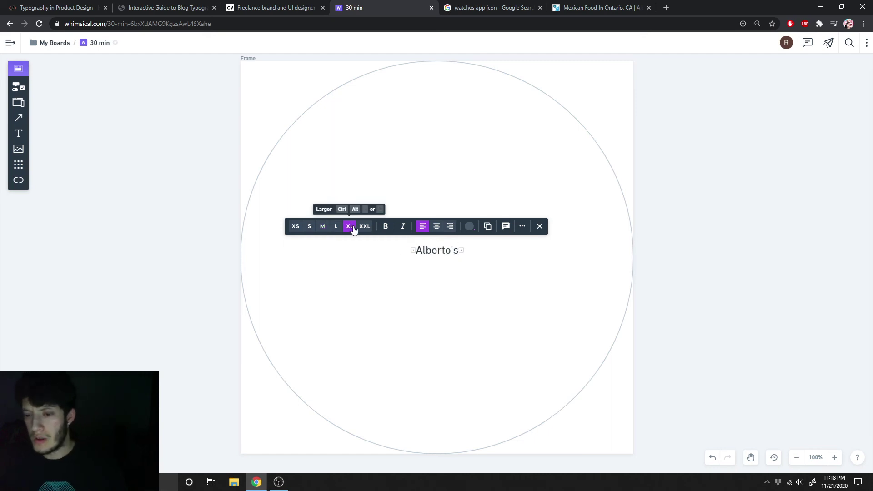
pyautogui.click(365, 227)
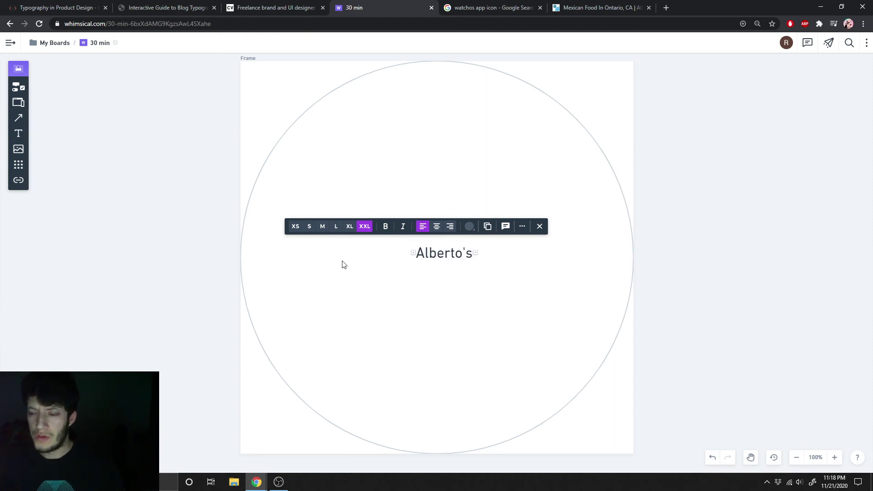
pyautogui.click(540, 227)
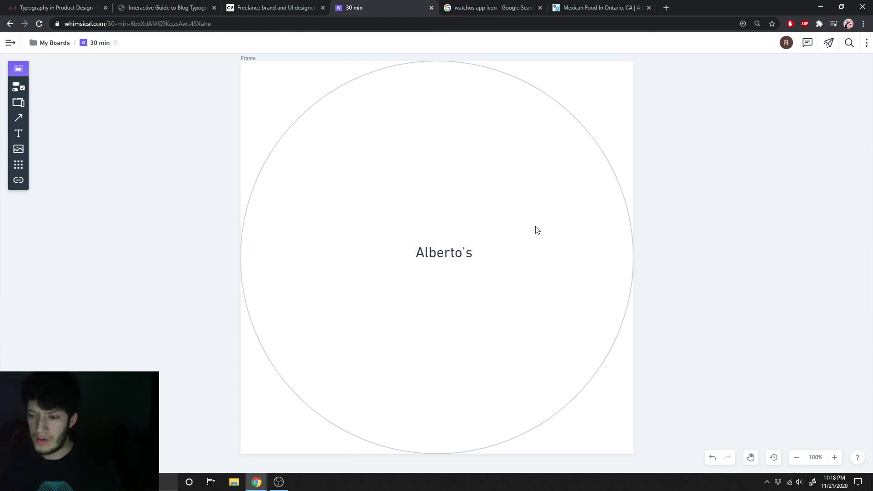
pyautogui.click(444, 251)
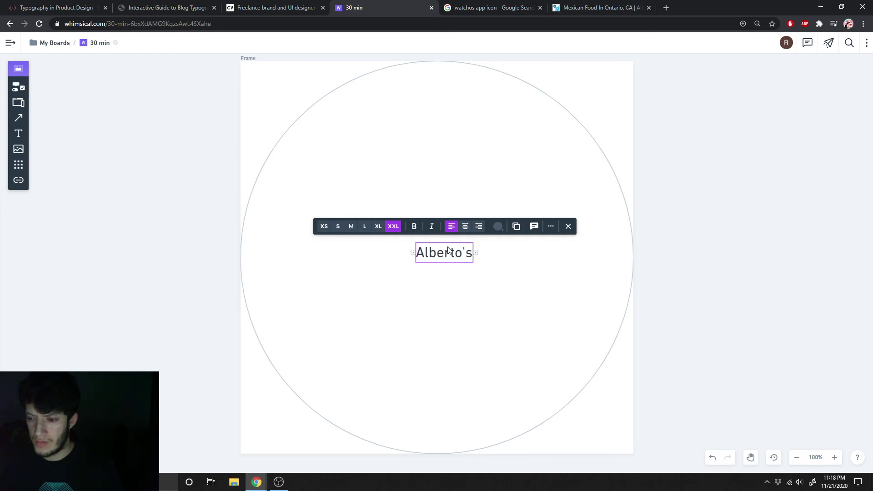
pyautogui.rightClick(445, 253)
pyautogui.click(470, 281)
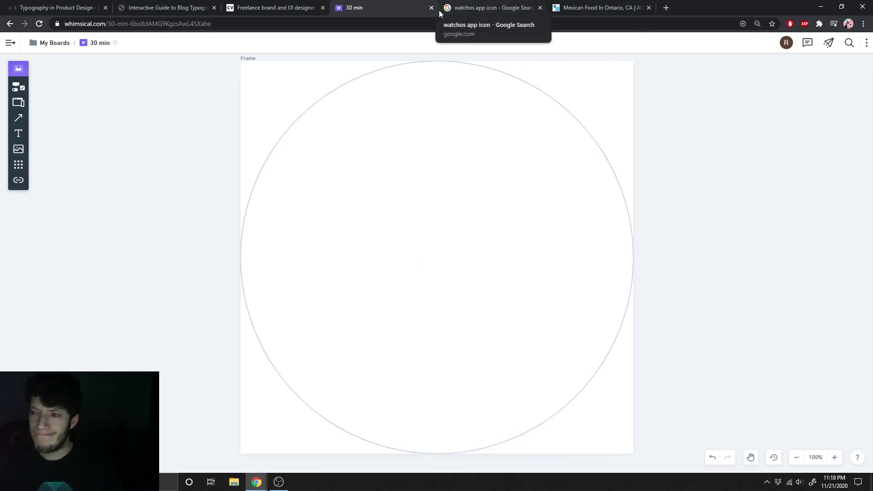
# Step: Recheck the restaurant site and icon examples, select the circle frame, and show the Elements panel
pyautogui.click(271, 6)
pyautogui.click(581, 10)
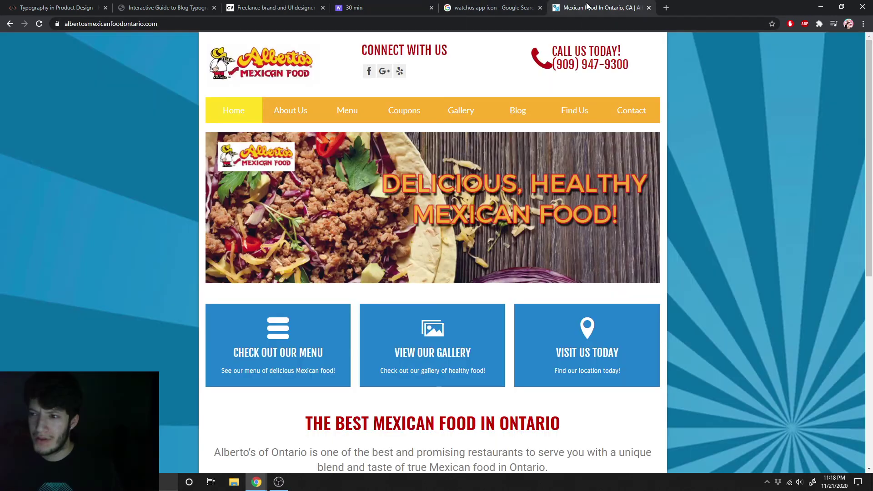
pyautogui.click(375, 5)
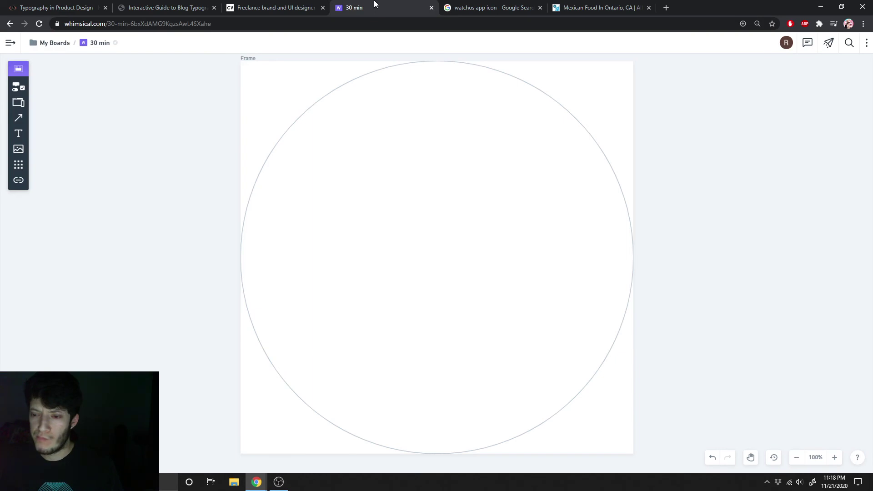
pyautogui.click(569, 11)
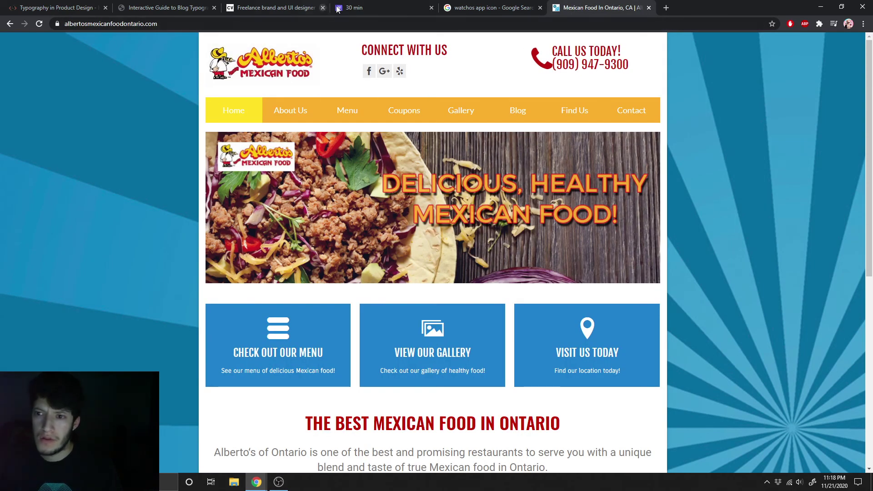
pyautogui.click(407, 7)
pyautogui.click(441, 197)
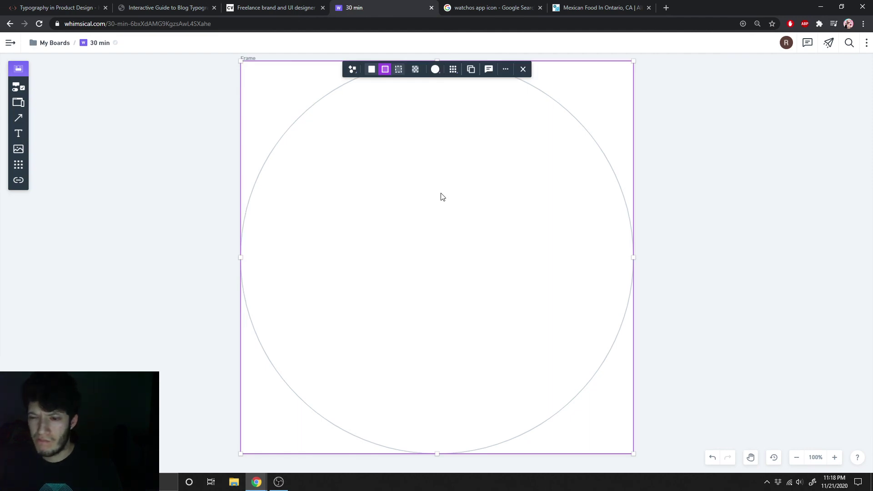
pyautogui.click(586, 12)
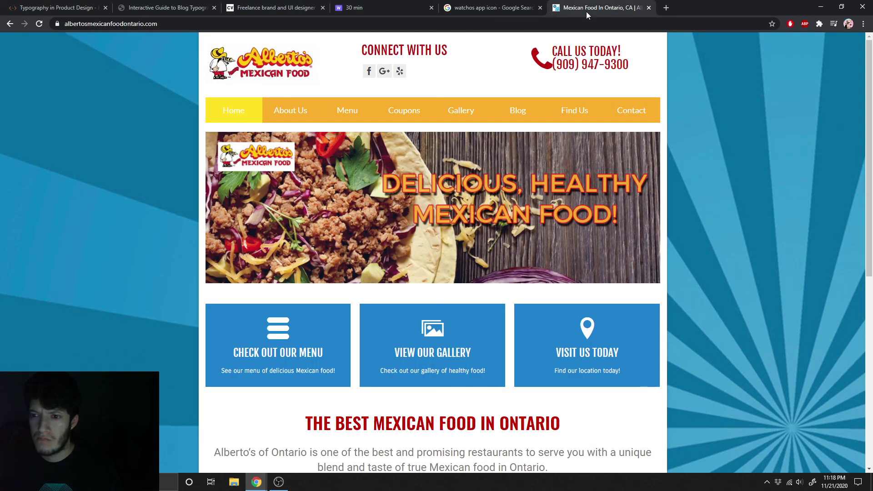
pyautogui.click(493, 10)
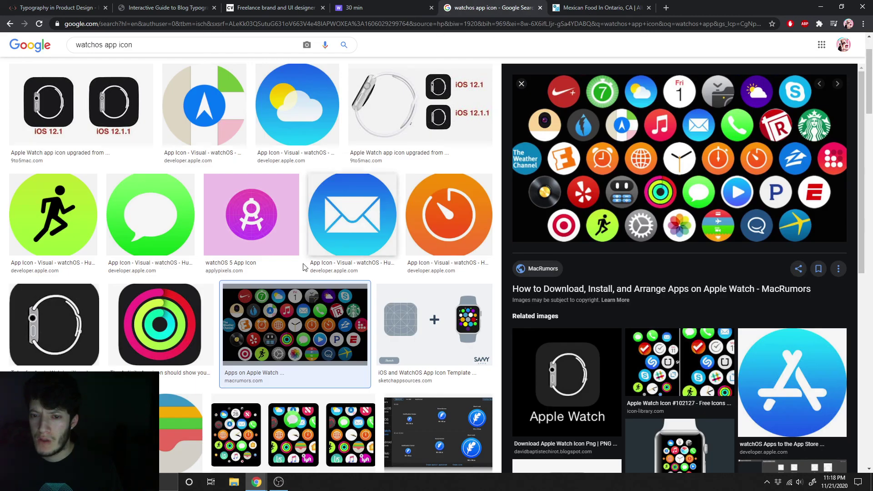
pyautogui.click(597, 10)
pyautogui.click(378, 7)
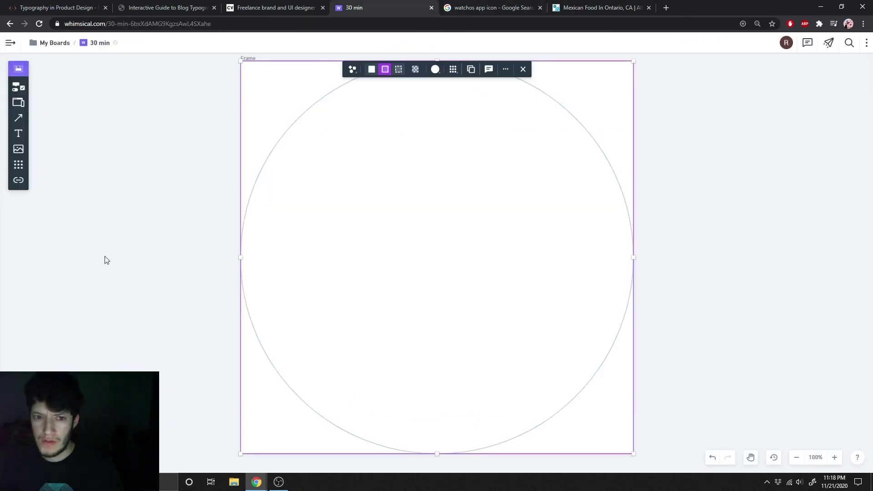
pyautogui.click(18, 86)
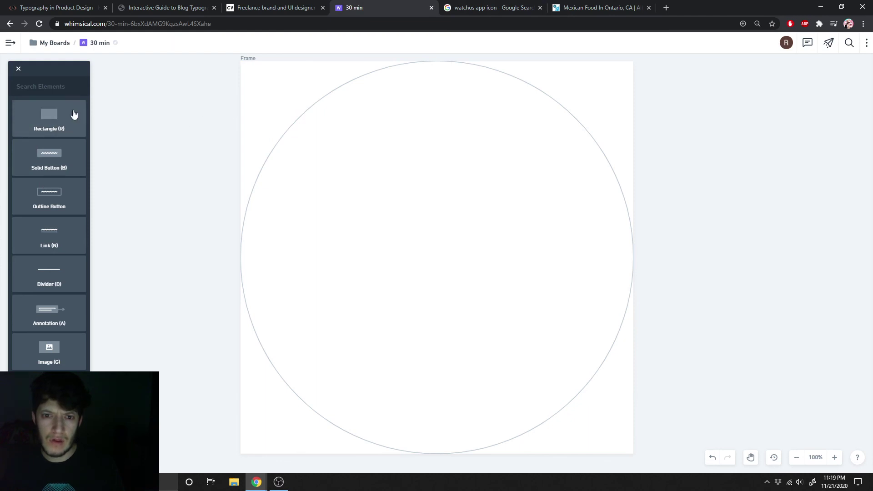
# Step: Close the Elements panel and delete the frame with its circle, emptying the board
pyautogui.click(19, 70)
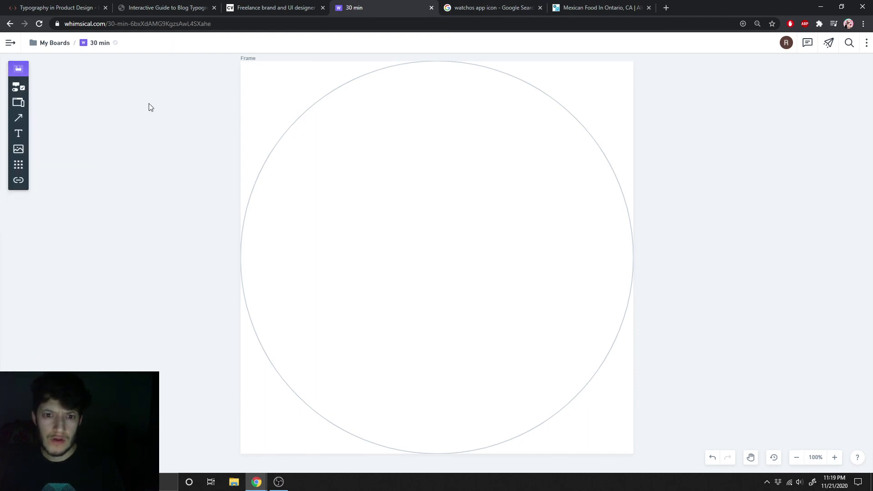
pyautogui.click(438, 150)
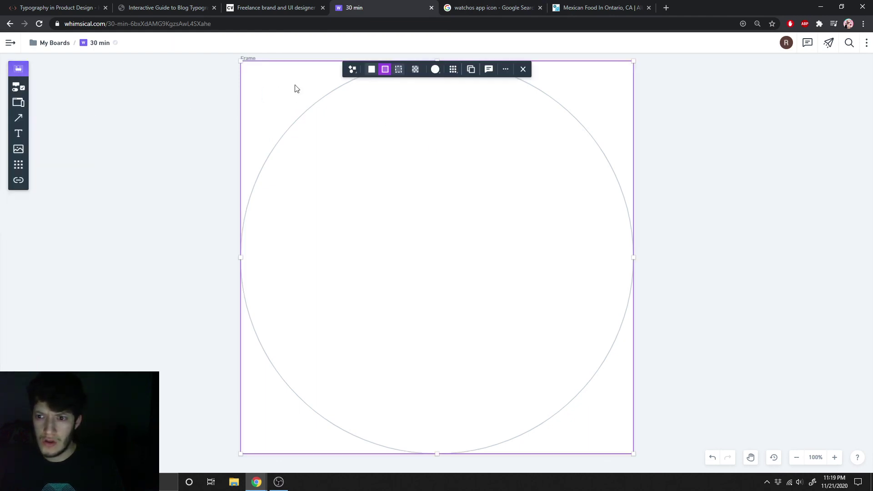
pyautogui.rightClick(279, 82)
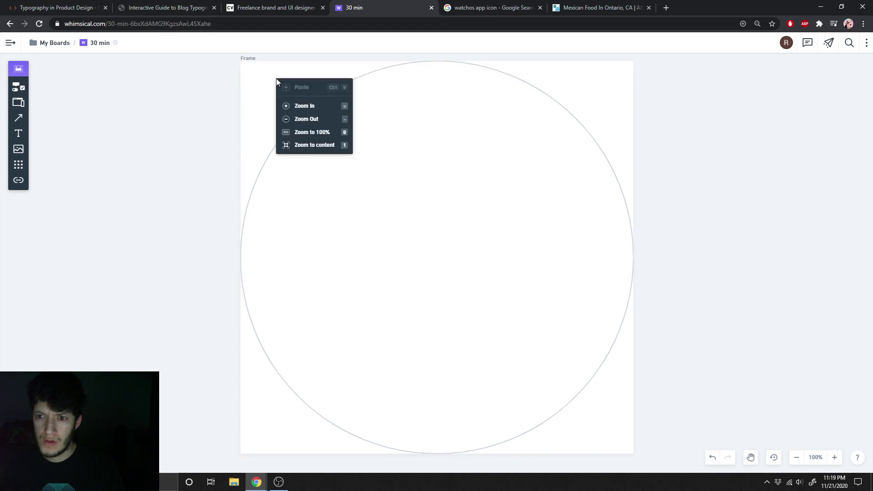
pyautogui.click(251, 86)
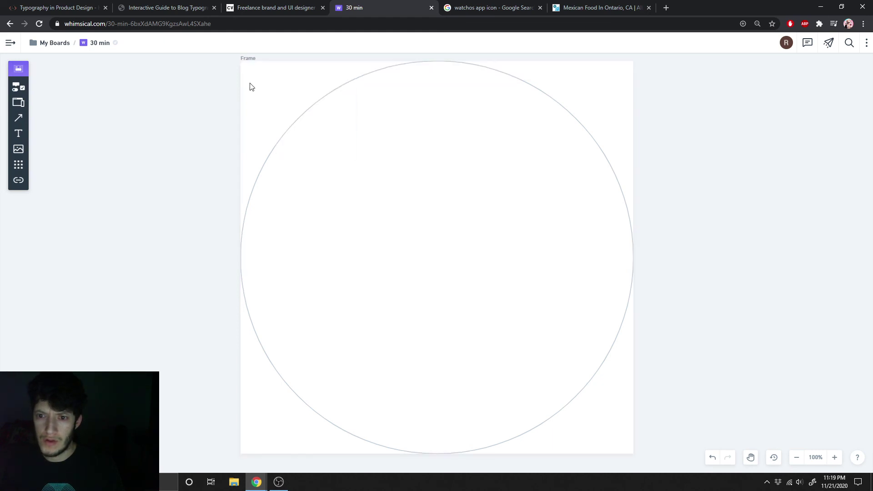
pyautogui.click(269, 89)
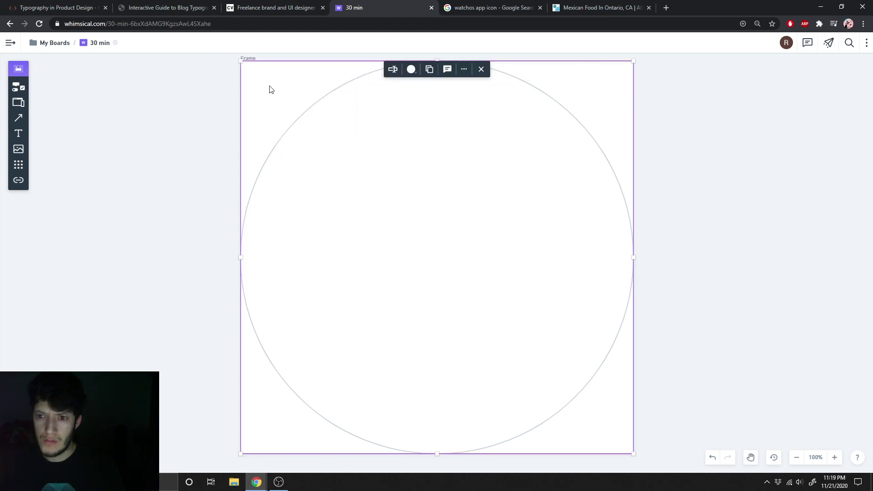
pyautogui.rightClick(269, 89)
pyautogui.click(311, 123)
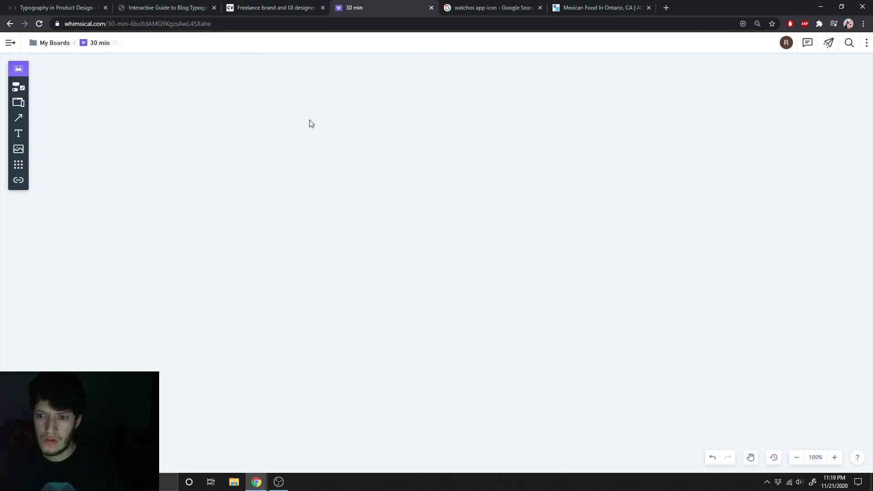